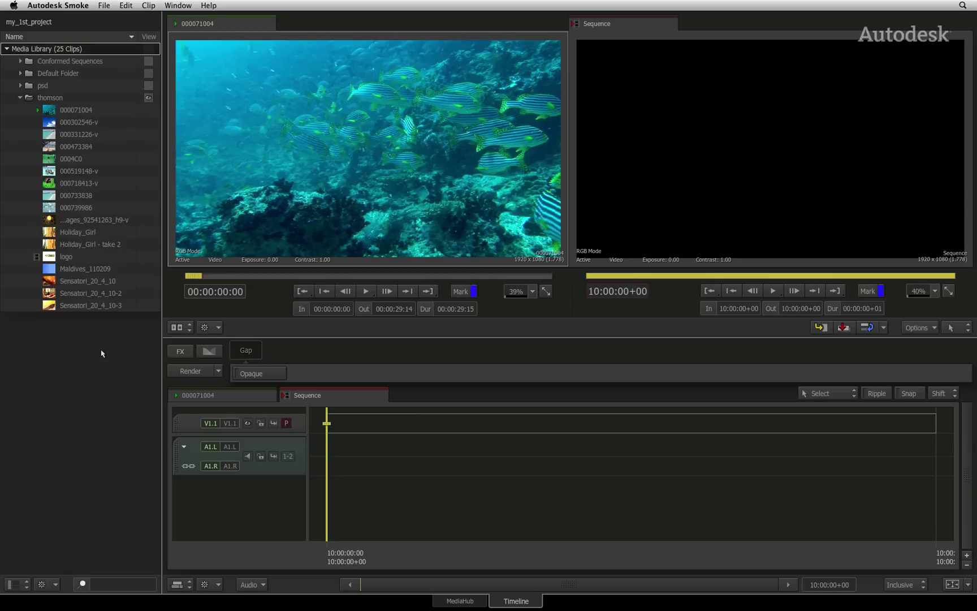
Glance at the media browsing view, then return to the editing view.
{"action": "left_click", "coordinate": [483, 602]}
{"action": "left_click", "coordinate": [500, 602]}
{"action": "left_click", "coordinate": [495, 602]}
Add a new Media Library folder named Footage.
{"action": "right_click", "coordinate": [94, 50]}
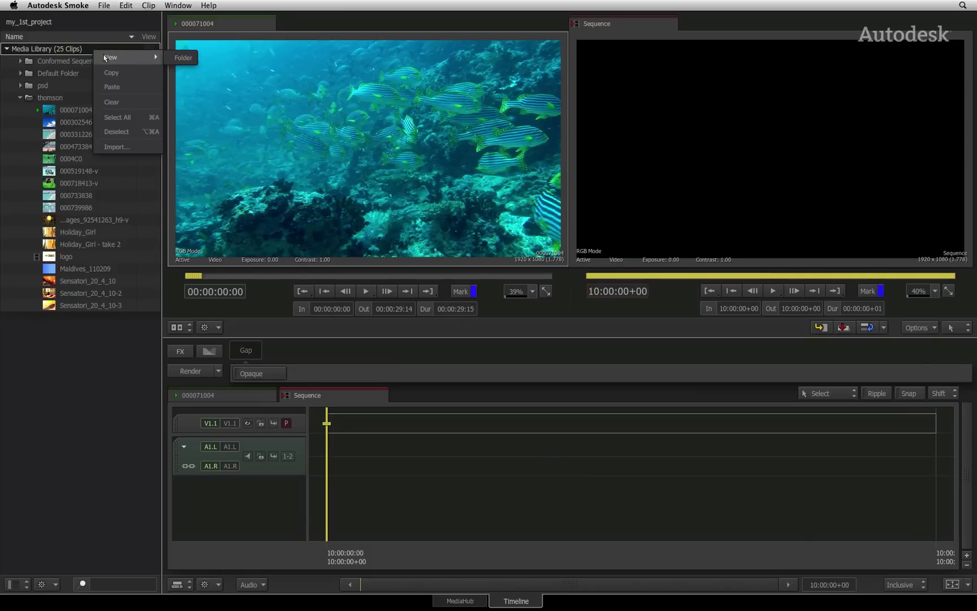
{"action": "left_click", "coordinate": [181, 62]}
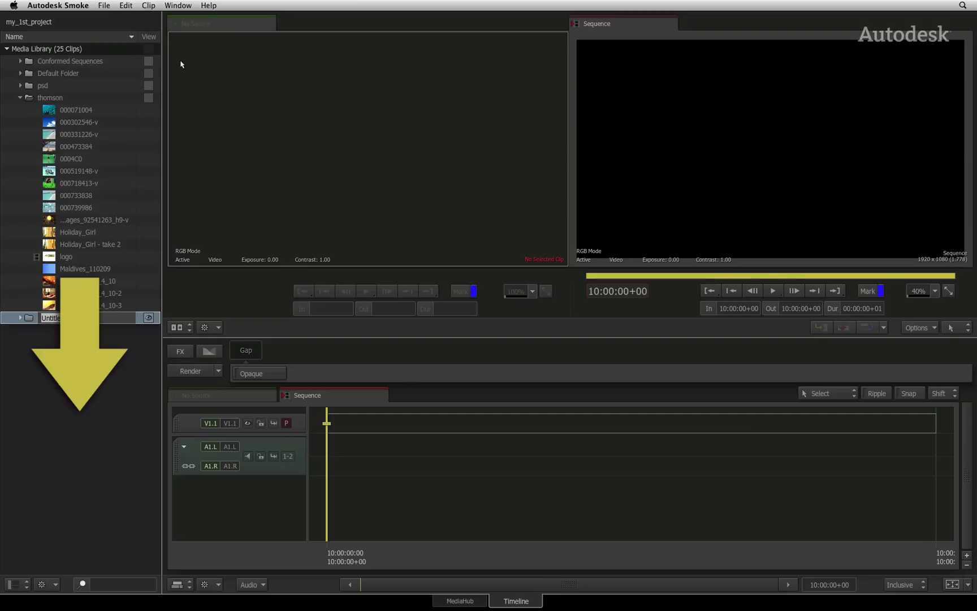
{"action": "type", "text": "F"}
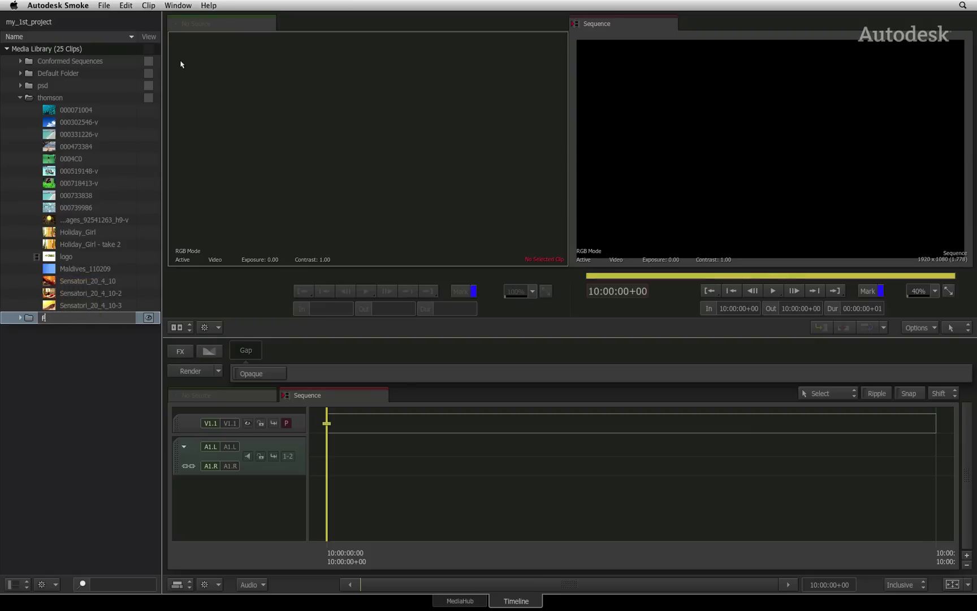
{"action": "type", "text": "ootage"}
{"action": "key", "text": "Return"}
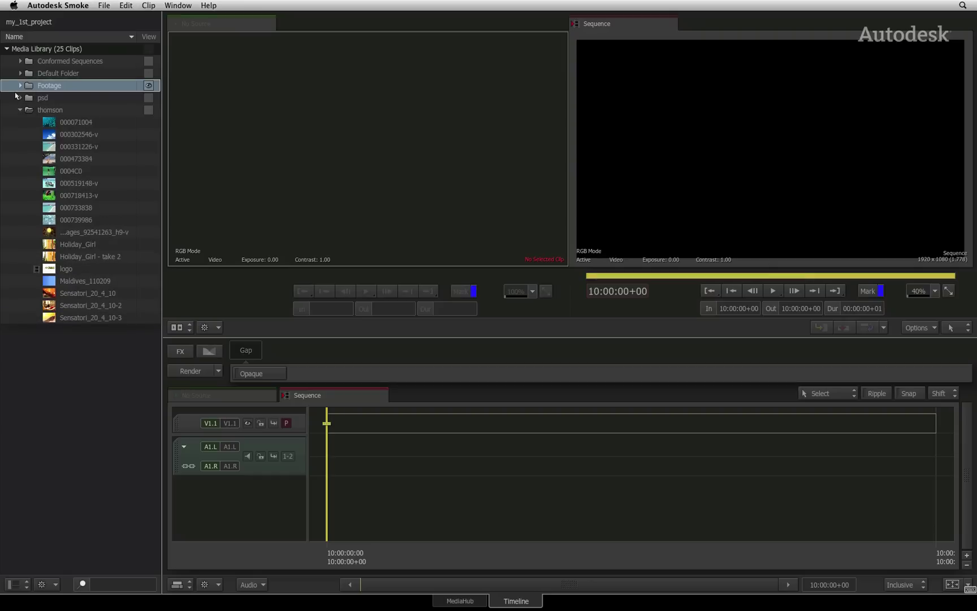
Expand Footage and preview the sky 000302546-v, green-screen 0004C0 and underwater 000071004 clips.
{"action": "left_click", "coordinate": [20, 86]}
{"action": "left_click", "coordinate": [59, 123]}
{"action": "double_click", "coordinate": [53, 135]}
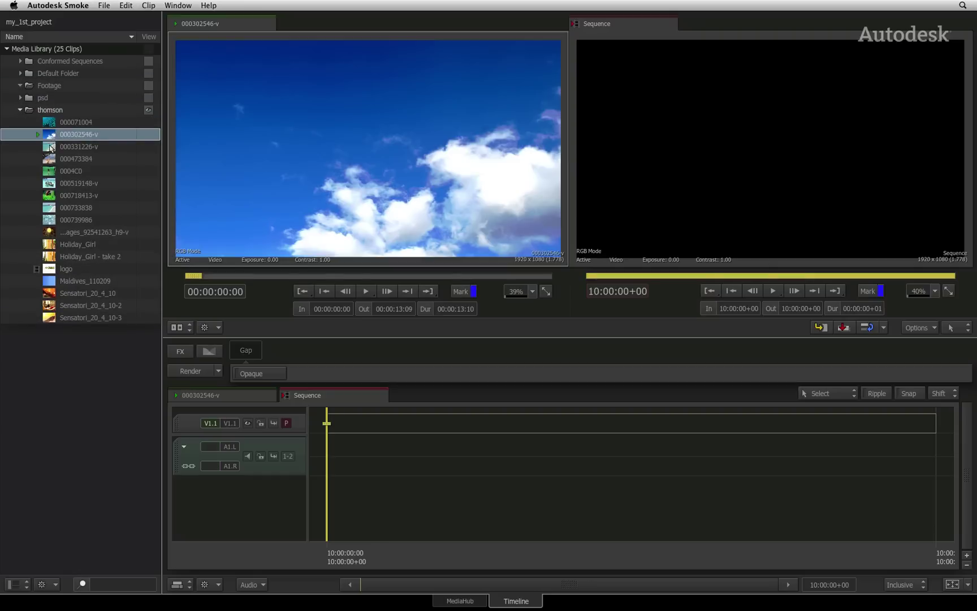
{"action": "left_click", "coordinate": [51, 147]}
{"action": "left_click", "coordinate": [52, 160]}
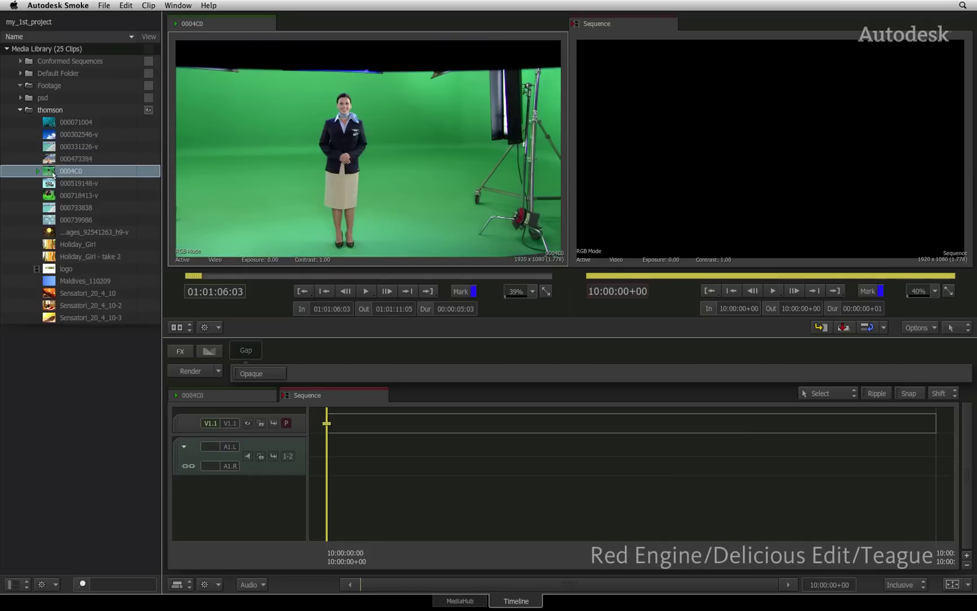
{"action": "left_click", "coordinate": [51, 122]}
{"action": "left_click", "coordinate": [52, 136]}
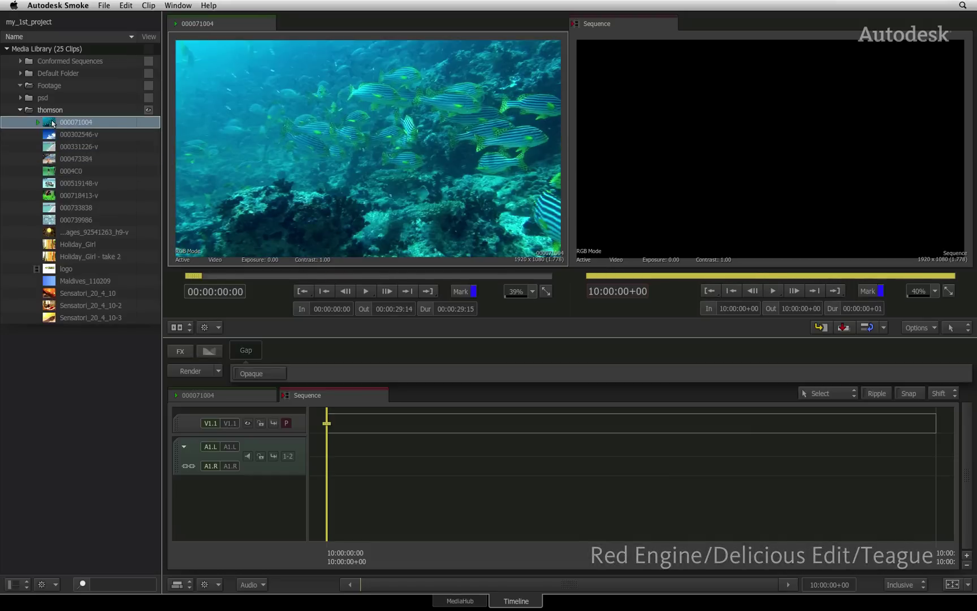
Move the nine numbered clips, 0004C0 through 000739986, into the Footage folder, keeping its name.
{"action": "left_click", "coordinate": [52, 220], "text": "shift"}
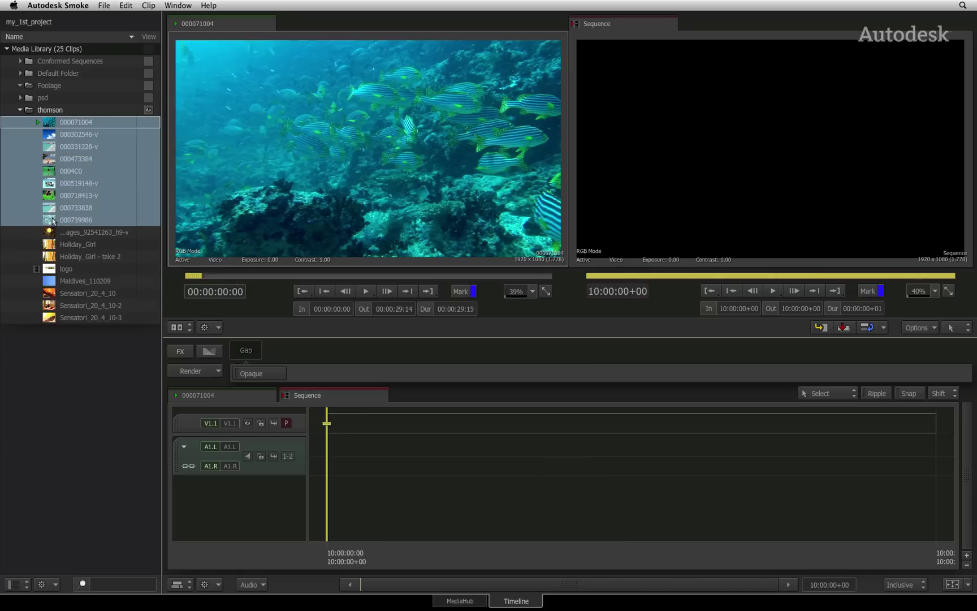
{"action": "left_click", "coordinate": [52, 220]}
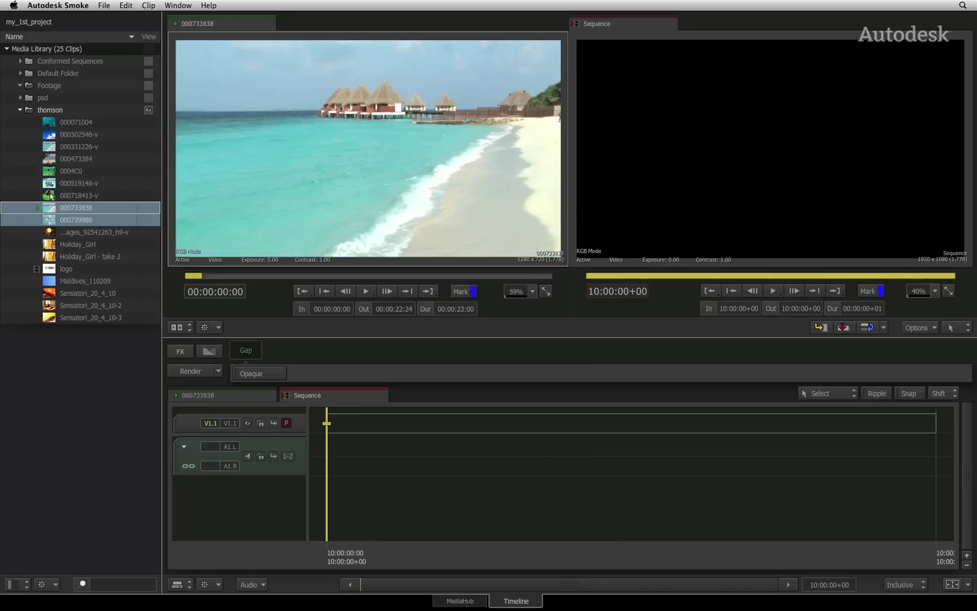
{"action": "left_click_drag", "start_coordinate": [51, 210], "coordinate": [53, 126]}
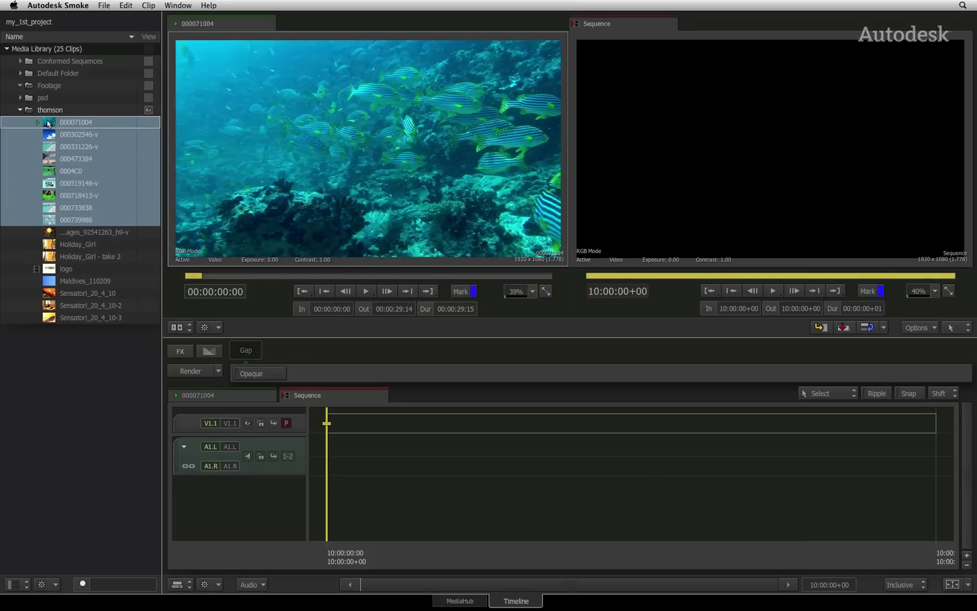
{"action": "left_click_drag", "start_coordinate": [48, 123], "coordinate": [49, 87]}
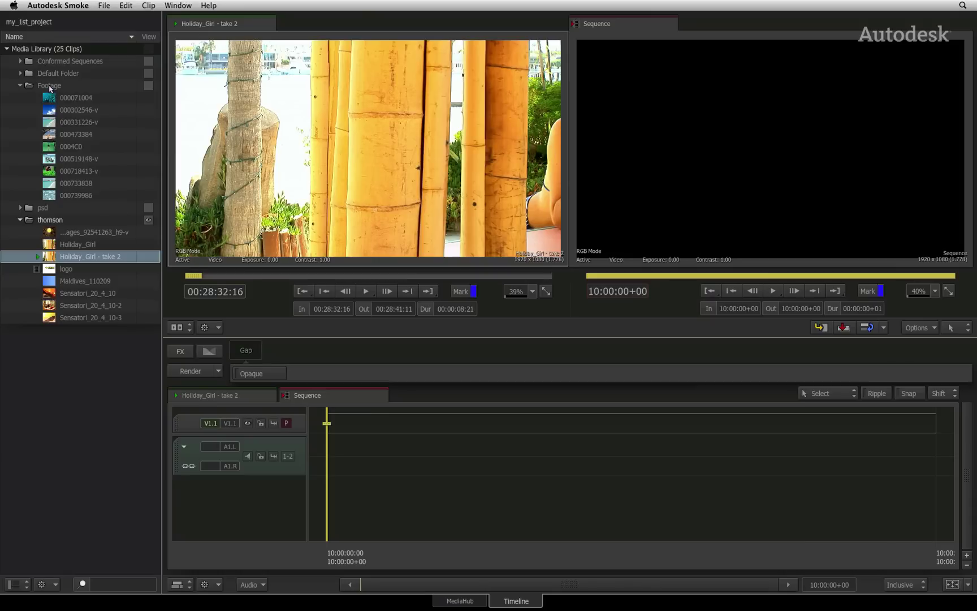
{"action": "left_click", "coordinate": [47, 87]}
{"action": "double_click", "coordinate": [73, 87]}
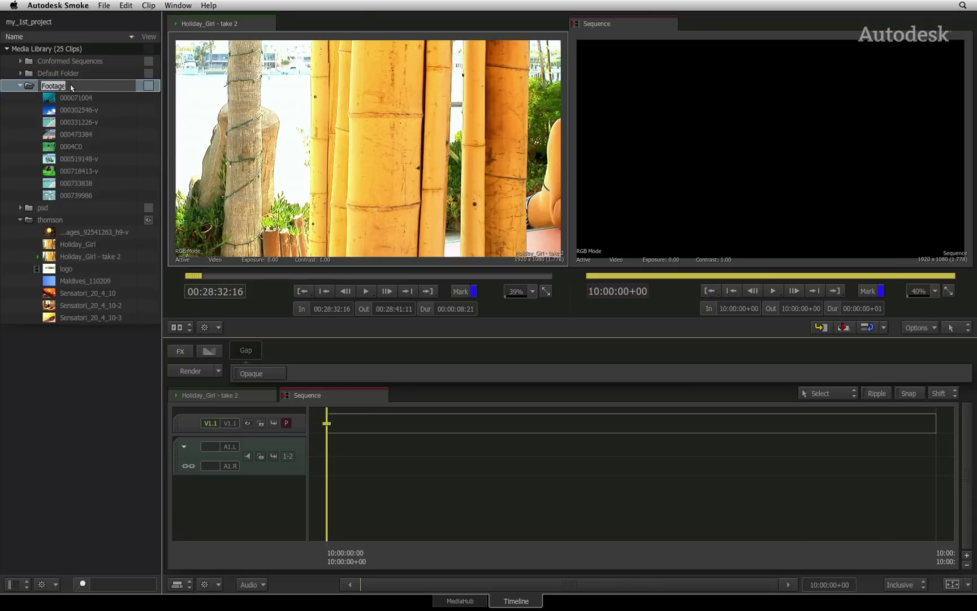
{"action": "key", "text": "Escape"}
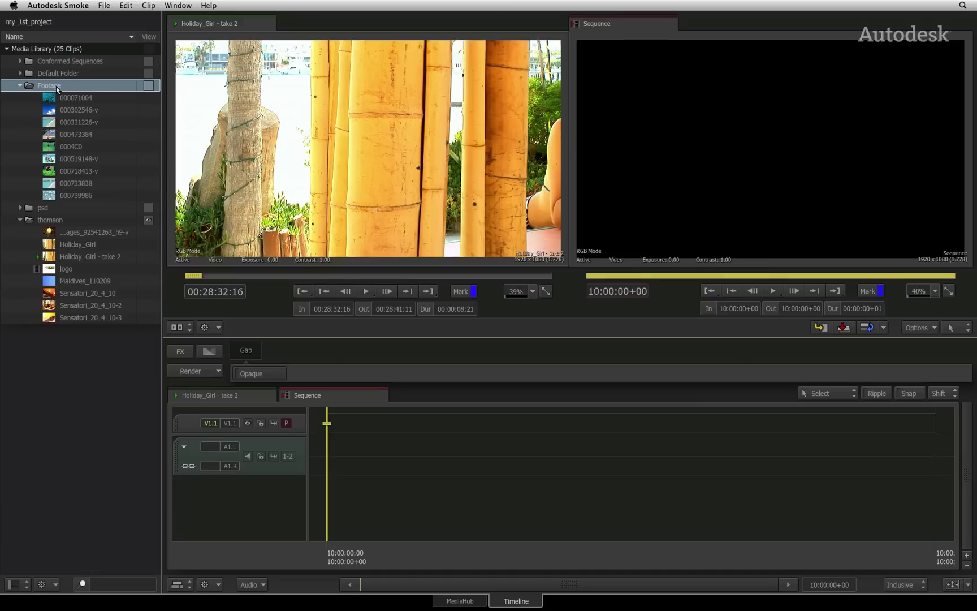
{"action": "right_click", "coordinate": [55, 86]}
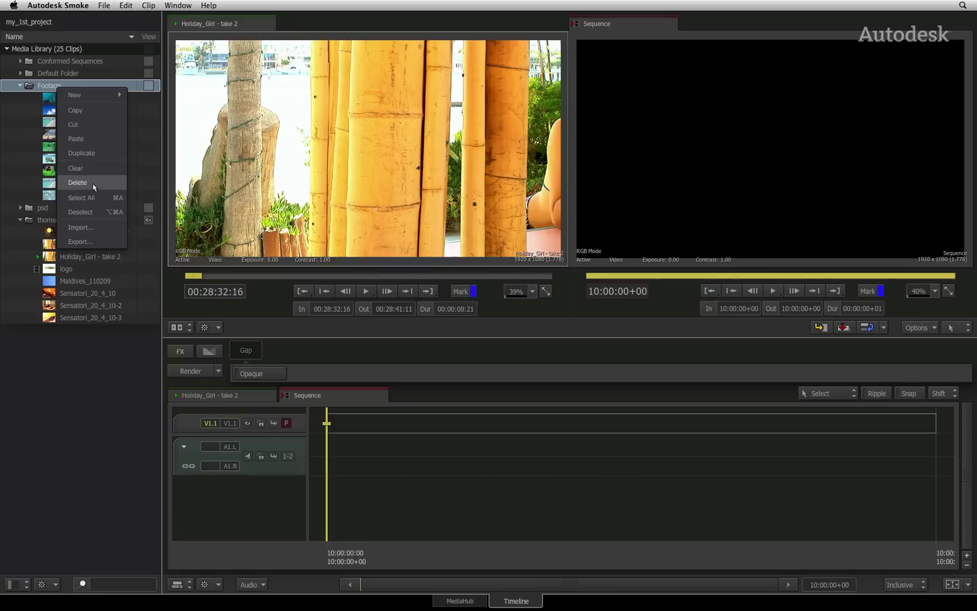
{"action": "key", "text": "Escape"}
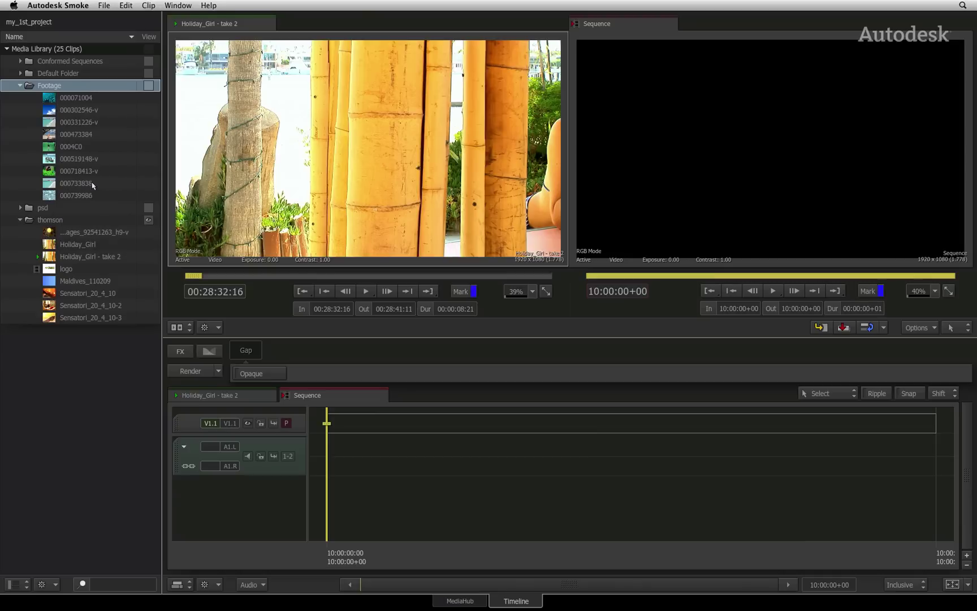
Load clip 000071004, search the library for 'girl', clear the search, then switch to MediaHub.
{"action": "left_click", "coordinate": [48, 98]}
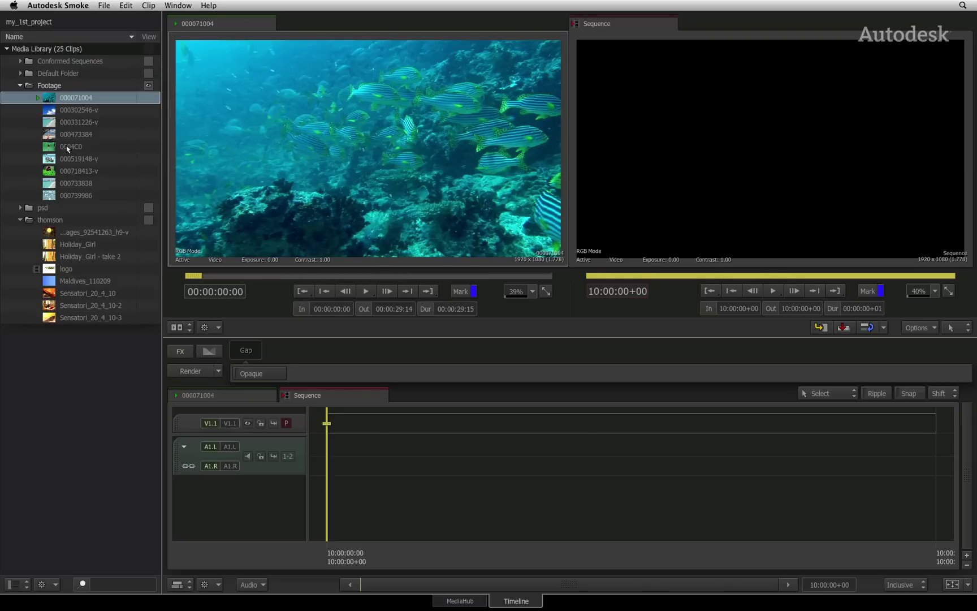
{"action": "left_click", "coordinate": [107, 585]}
{"action": "type", "text": "girl"}
{"action": "key", "text": "Return"}
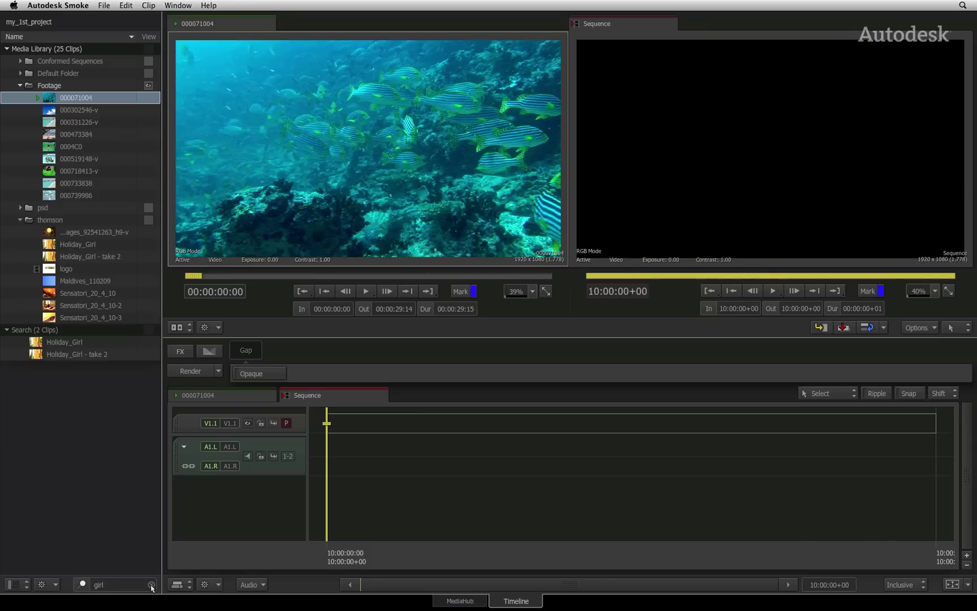
{"action": "left_click", "coordinate": [151, 588]}
{"action": "left_click", "coordinate": [460, 603]}
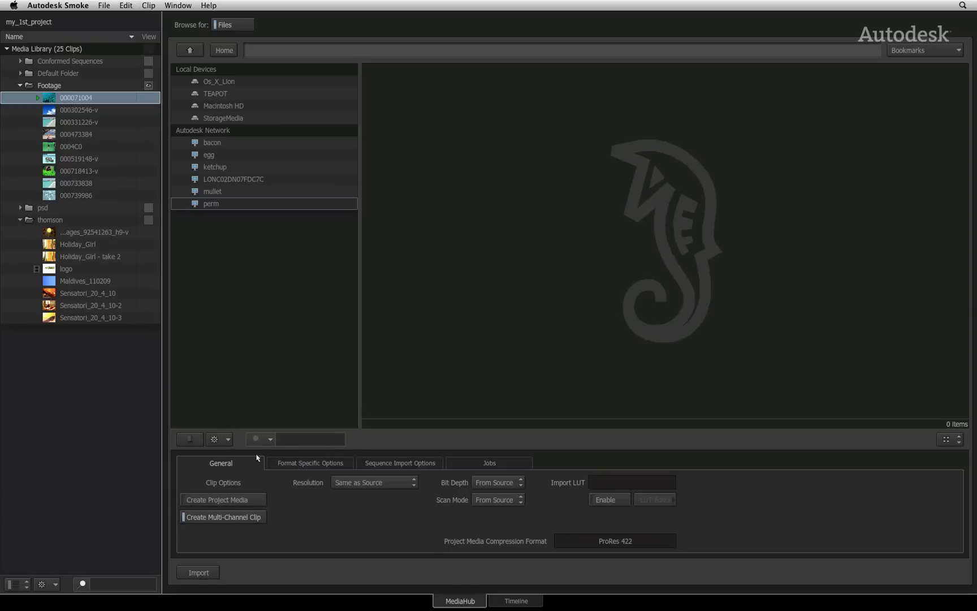
Switch back to the Timeline editing workspace.
{"action": "left_click", "coordinate": [501, 603]}
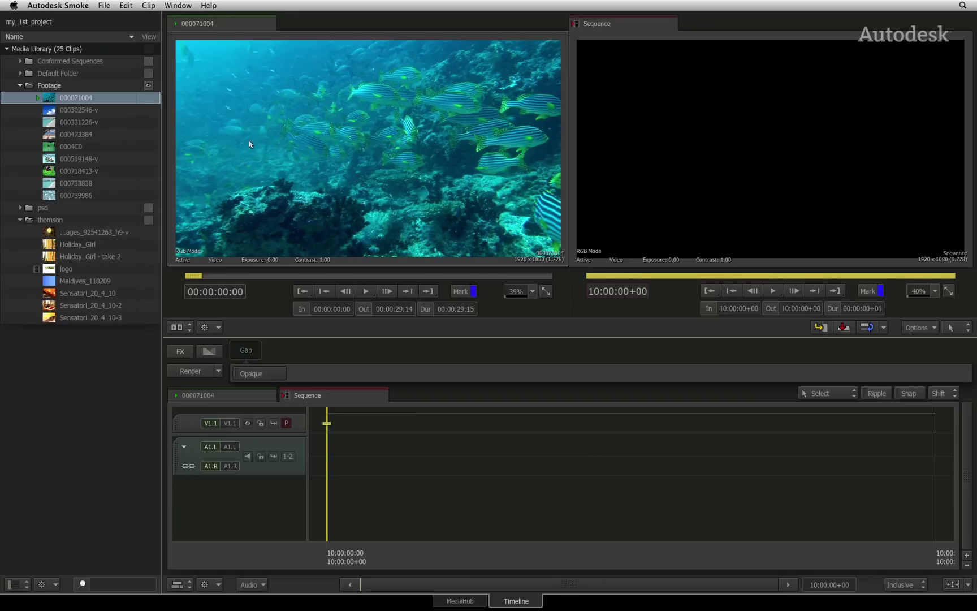
Preview clips 000331226-v and 0004C0, then load Sensatori_20_4_10 into the source viewer.
{"action": "left_click", "coordinate": [49, 123]}
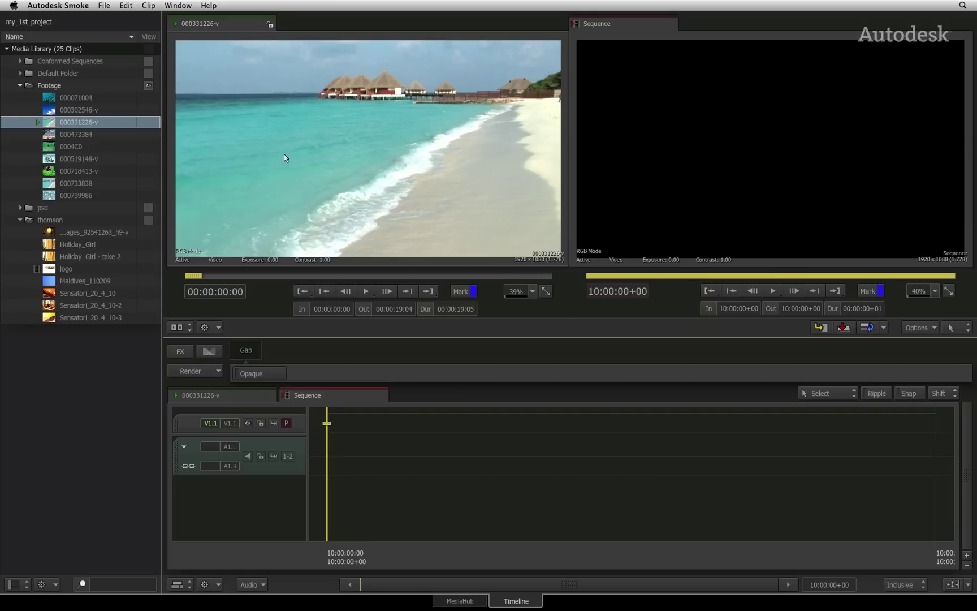
{"action": "left_click", "coordinate": [51, 158]}
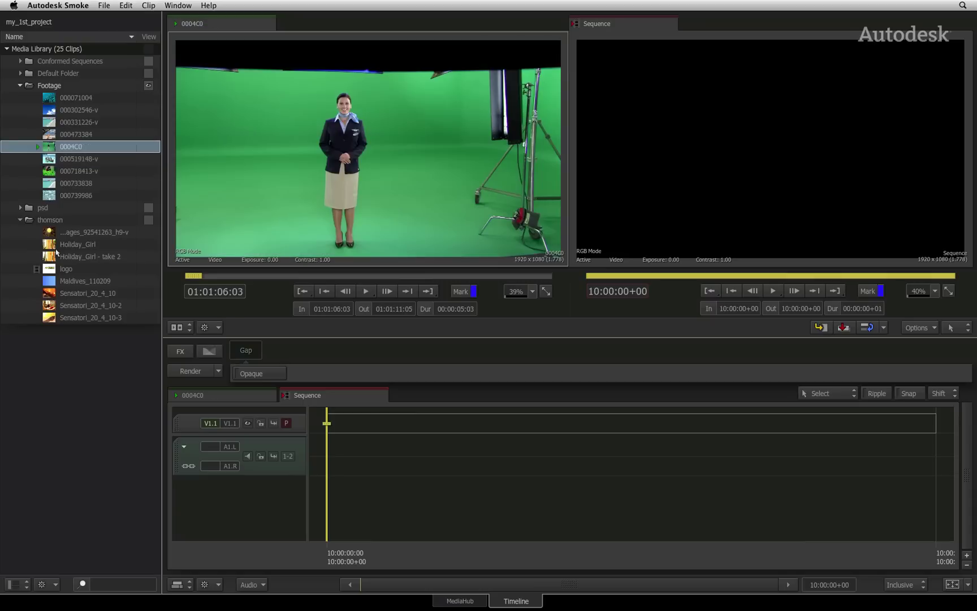
{"action": "left_click", "coordinate": [52, 294]}
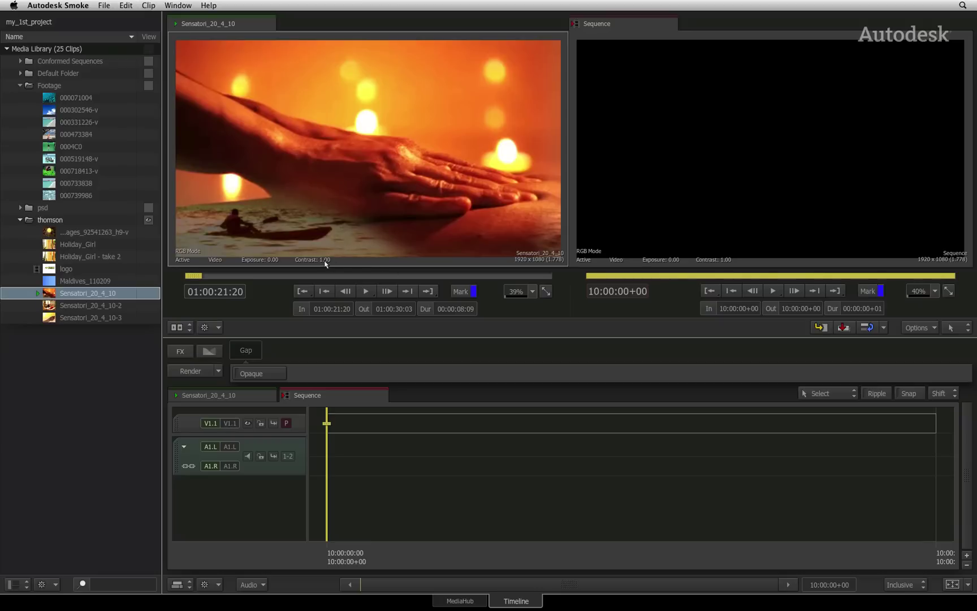
Mark a 24-frame range on Sensatori_20_4_10: in at 01:00:26:14, out at 01:00:27:12.
{"action": "mouse_move", "coordinate": [193, 276]}
{"action": "left_mouse_down"}
{"action": "mouse_move", "coordinate": [299, 250]}
{"action": "mouse_move", "coordinate": [184, 245]}
{"action": "mouse_move", "coordinate": [378, 254]}
{"action": "left_mouse_up"}
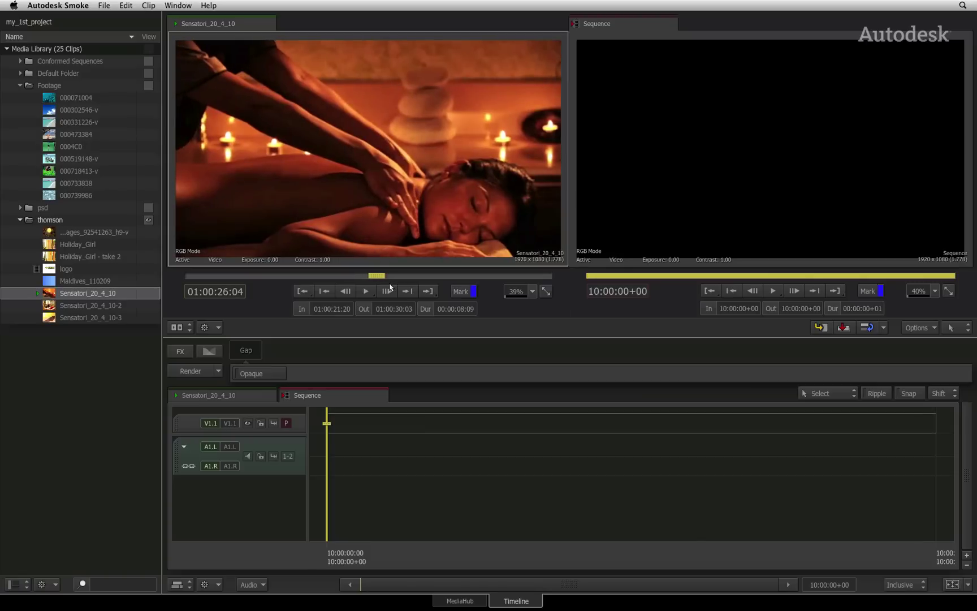
{"action": "mouse_move", "coordinate": [378, 275]}
{"action": "left_mouse_down"}
{"action": "mouse_move", "coordinate": [524, 276]}
{"action": "mouse_move", "coordinate": [354, 275]}
{"action": "mouse_move", "coordinate": [429, 277]}
{"action": "left_mouse_up"}
{"action": "left_click", "coordinate": [300, 308]}
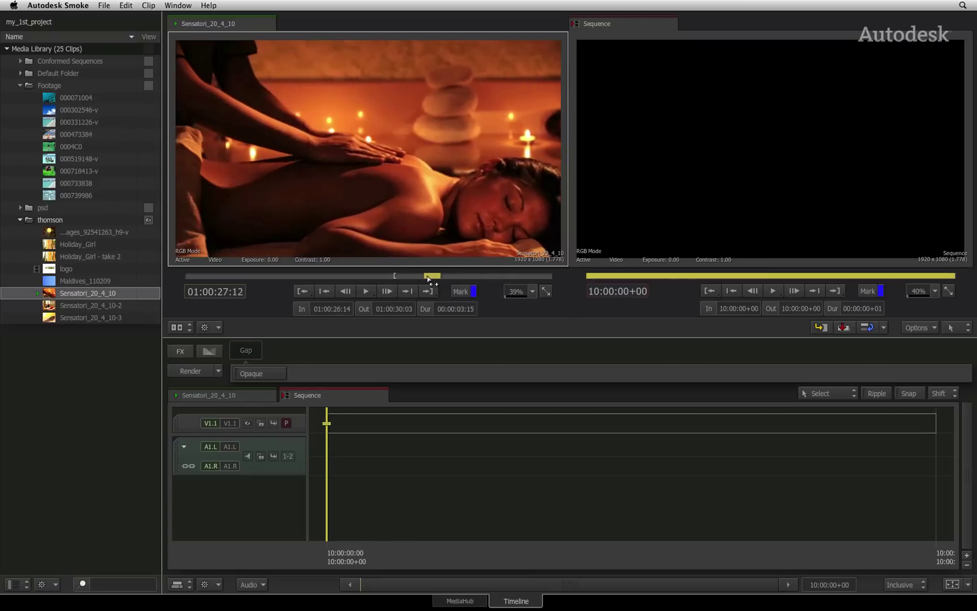
{"action": "left_click", "coordinate": [365, 311]}
Create Sensatori_20_4_10_Subclip_001 with Clip > Create Subclip and scrub it in the source viewer.
{"action": "left_click", "coordinate": [148, 5]}
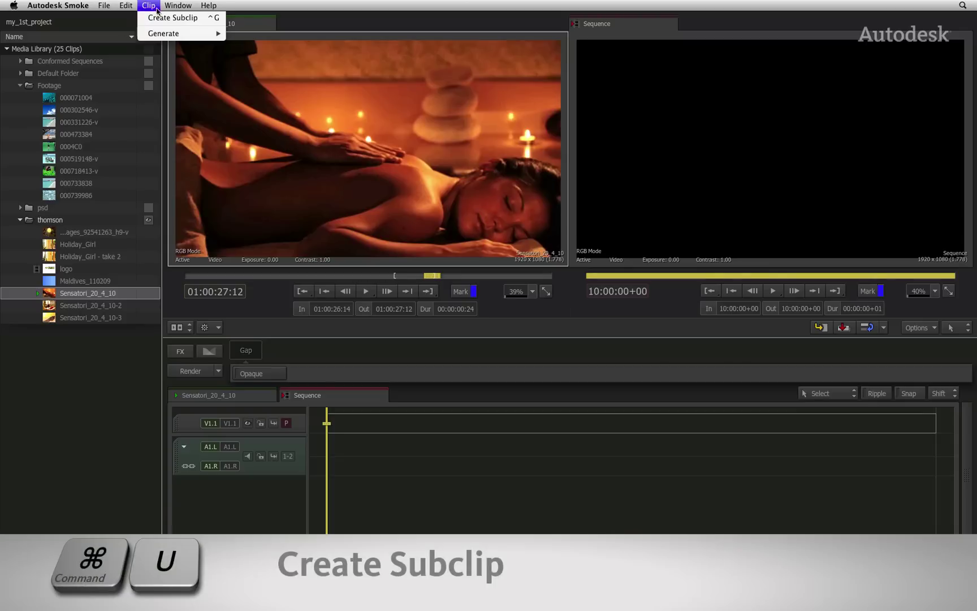
{"action": "left_click", "coordinate": [161, 18]}
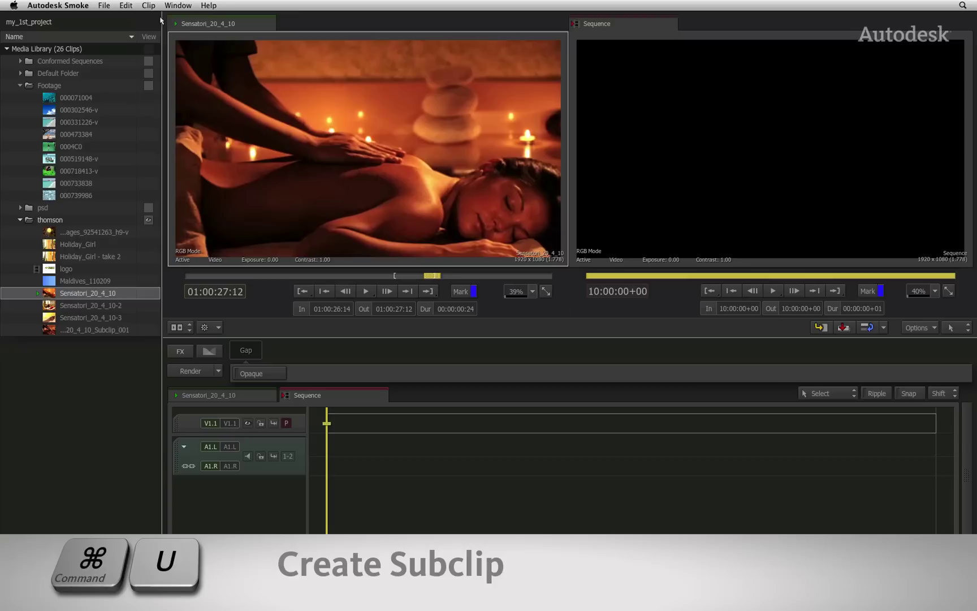
{"action": "left_click", "coordinate": [69, 330]}
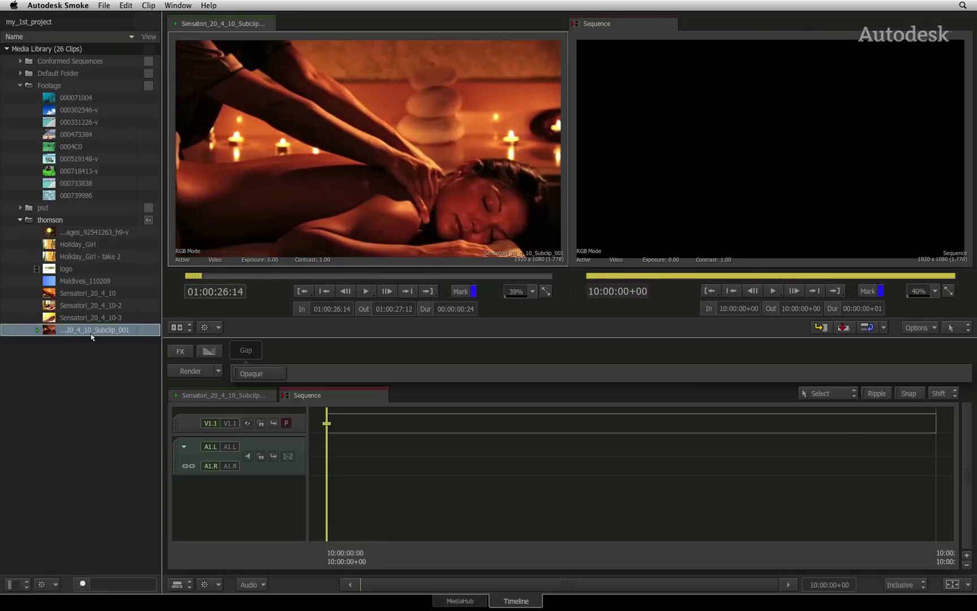
{"action": "mouse_move", "coordinate": [201, 275]}
{"action": "left_mouse_down"}
{"action": "mouse_move", "coordinate": [549, 272]}
{"action": "mouse_move", "coordinate": [184, 269]}
{"action": "left_mouse_up"}
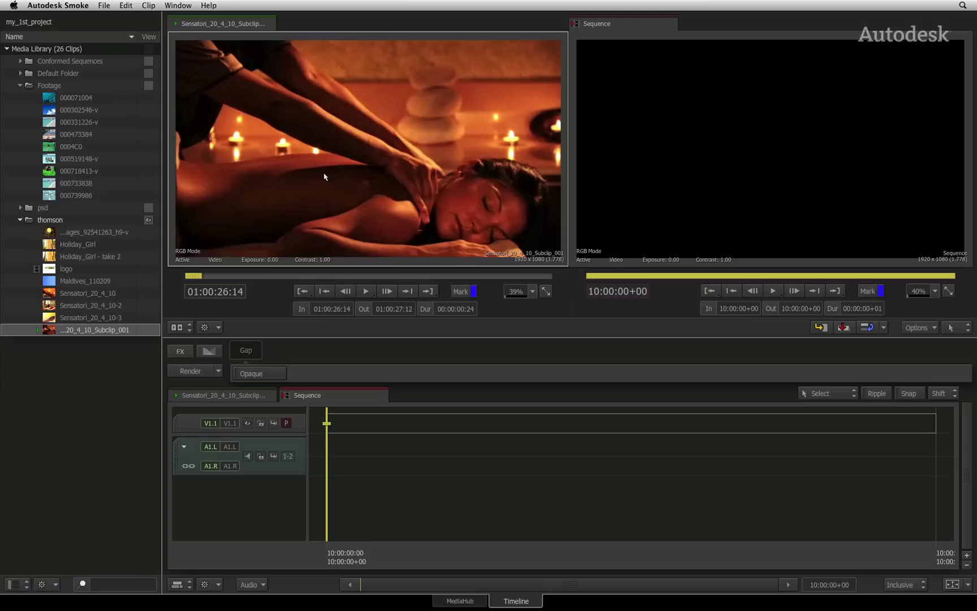